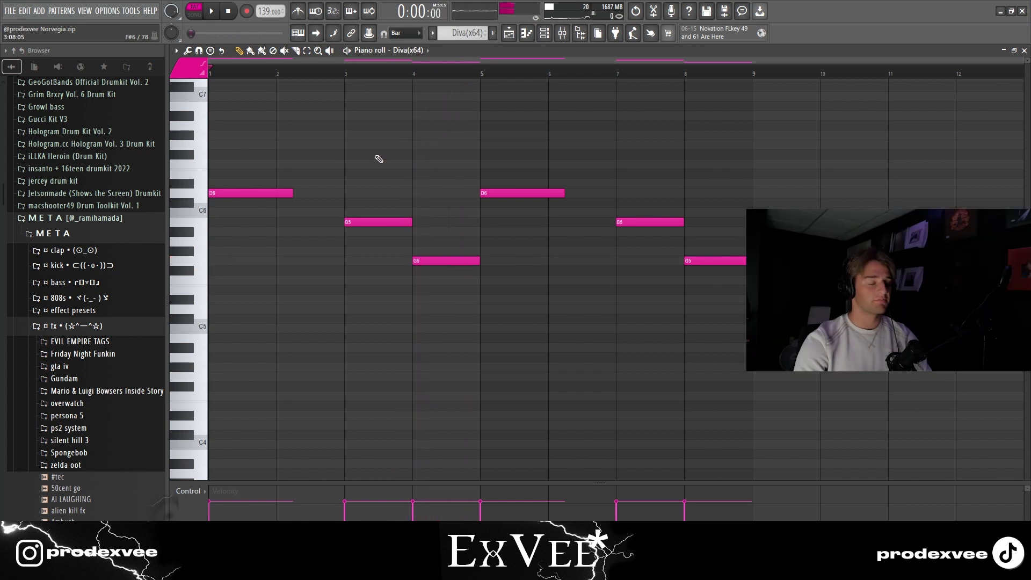
- Bring up the Mixer with F9, focused on Insert 2 beside the six-note Diva melody
key(F9)
- Open the Portal effect on Insert 2, move its window higher, then close it
click(940, 271)
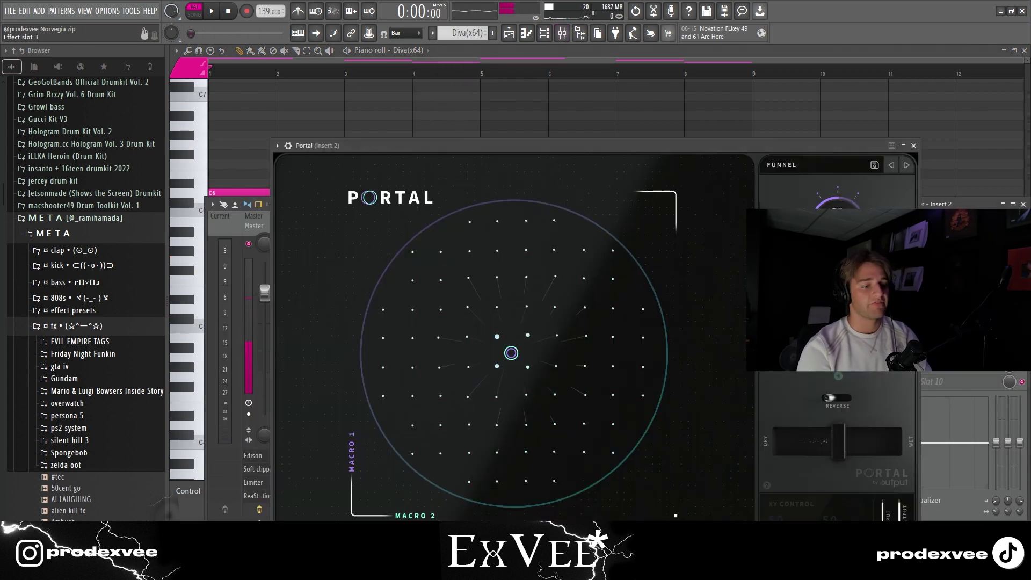
drag(632, 143, 628, 86)
click(909, 86)
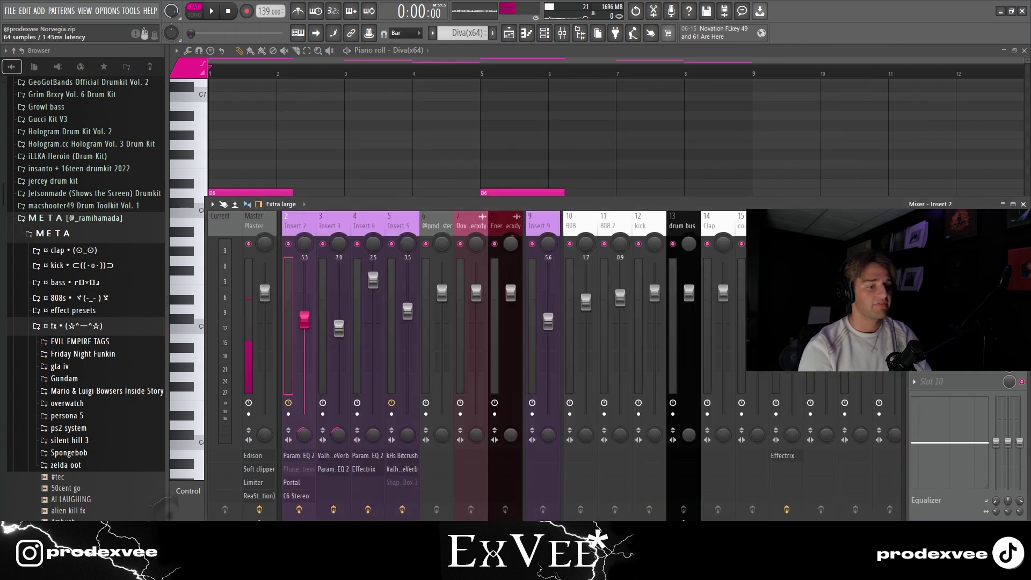
- Check and close the C6 Stereo effect on Insert 2, then hide the Mixer to reveal Spire-1.5
click(296, 495)
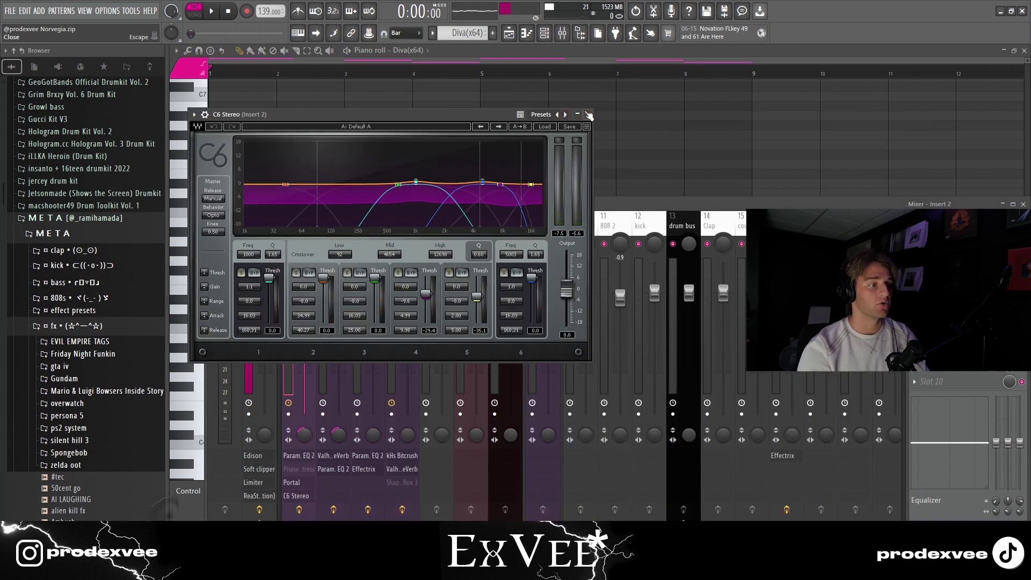
click(588, 115)
key(F9)
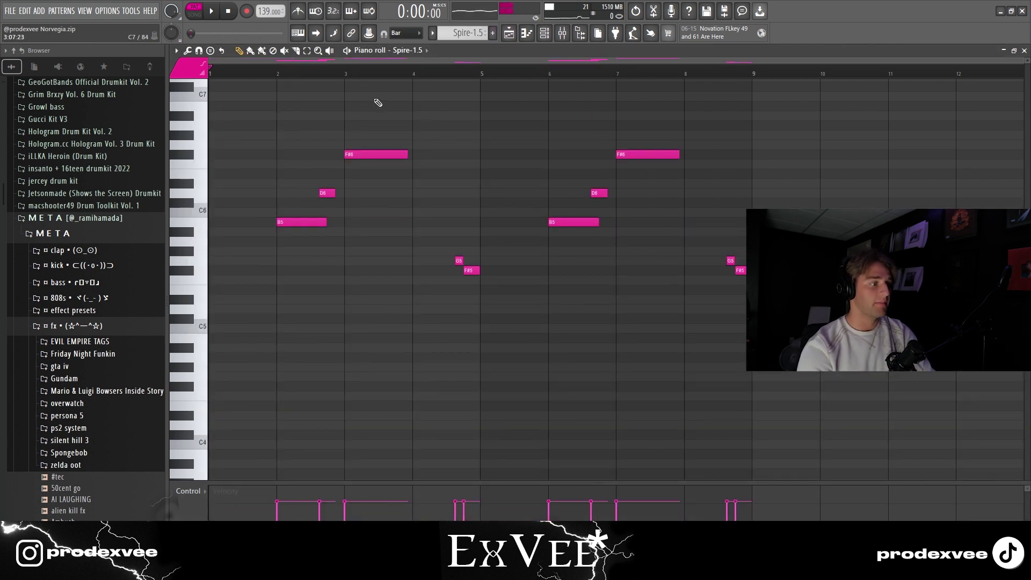
- Audition the Spire melody, then open ValhallaVintageVerb on Insert 3 in the Mixer
key(space)
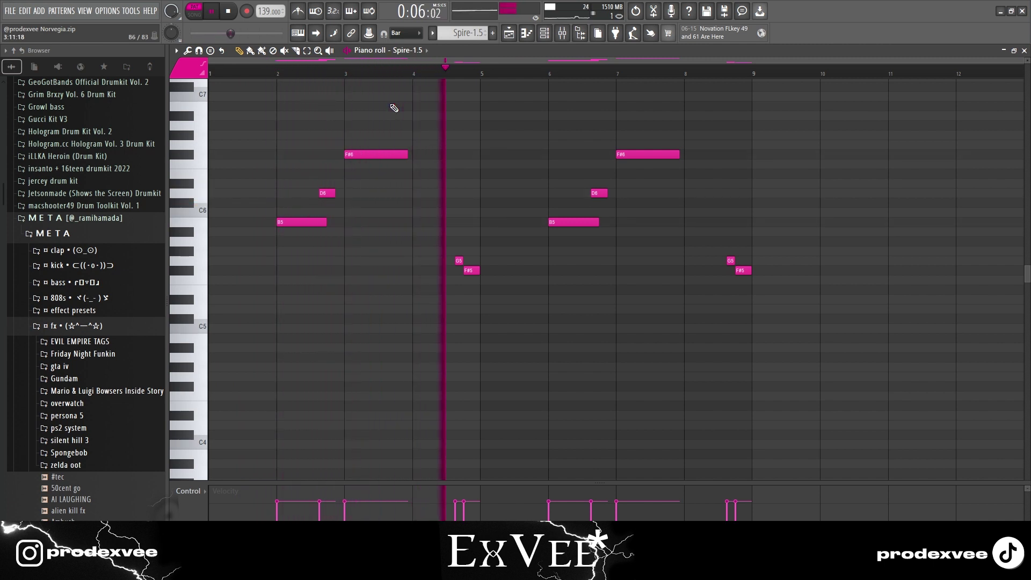
key(space)
key(F9)
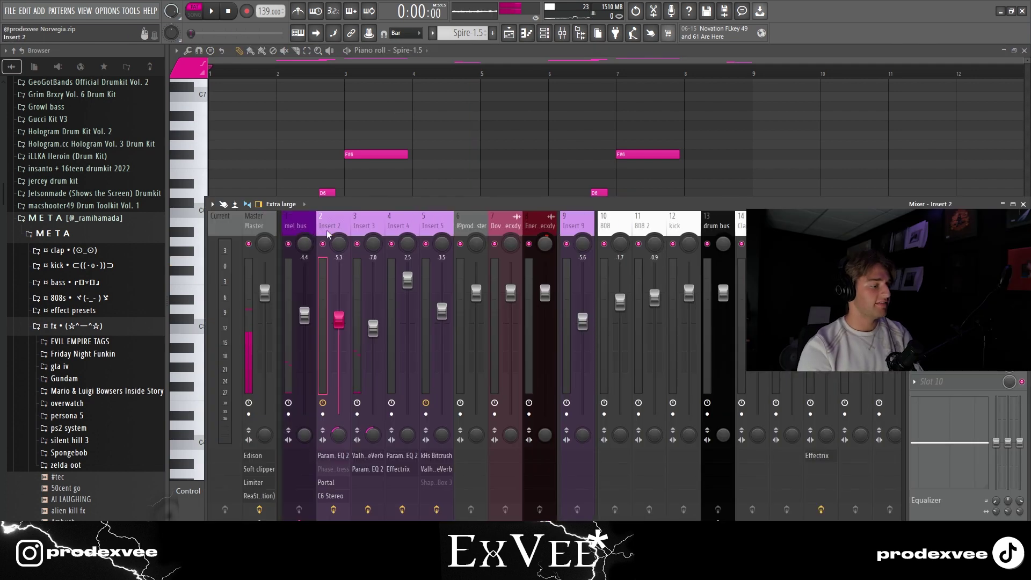
click(367, 455)
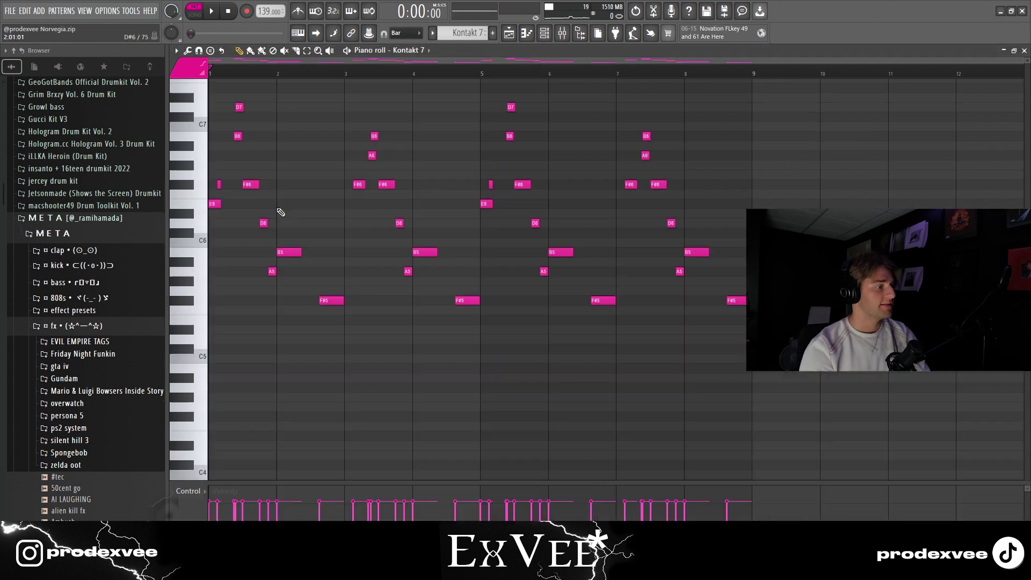
scroll(279, 211, up, 2)
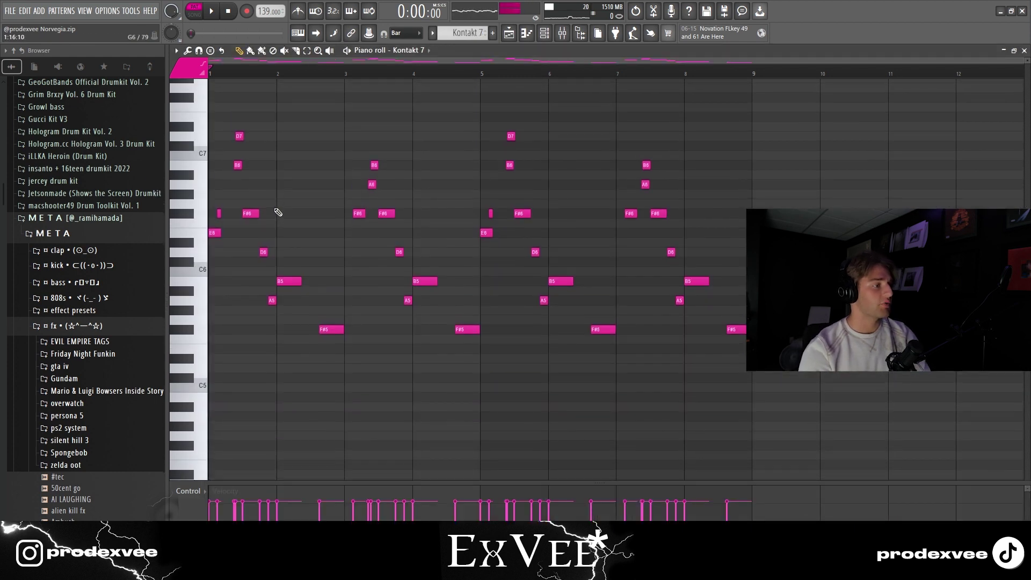
- Play the Kontakt 7 arpeggio, loop bars 1–3, then move the loop to bars 3–5
key(F6)
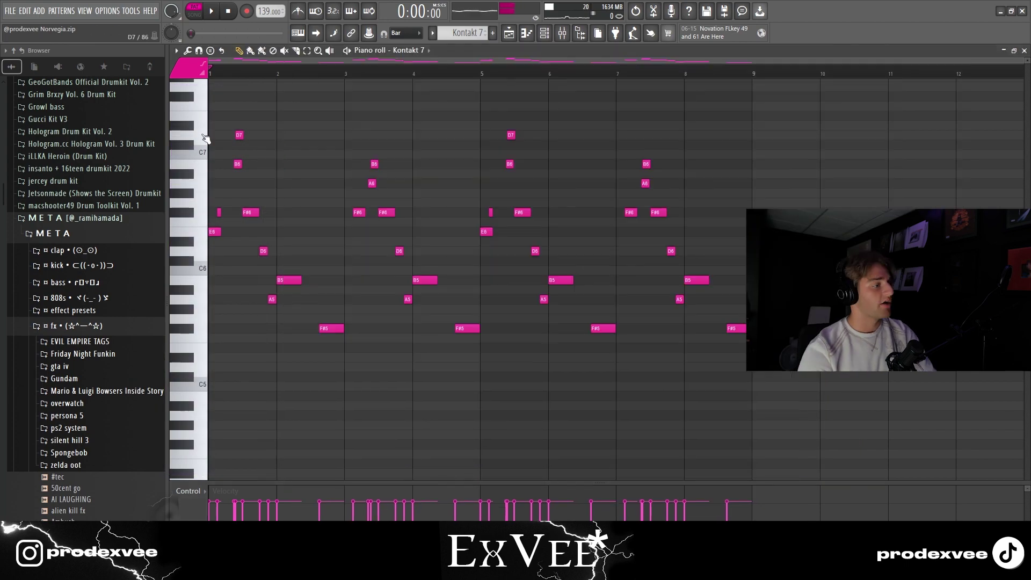
scroll(200, 137, up, 3)
key(space)
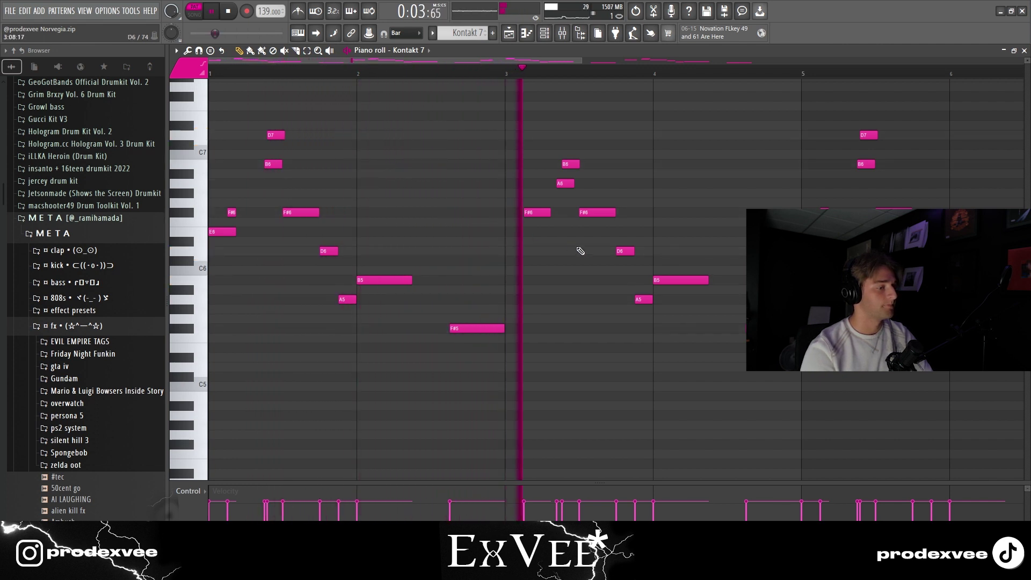
scroll(630, 211, down, 1)
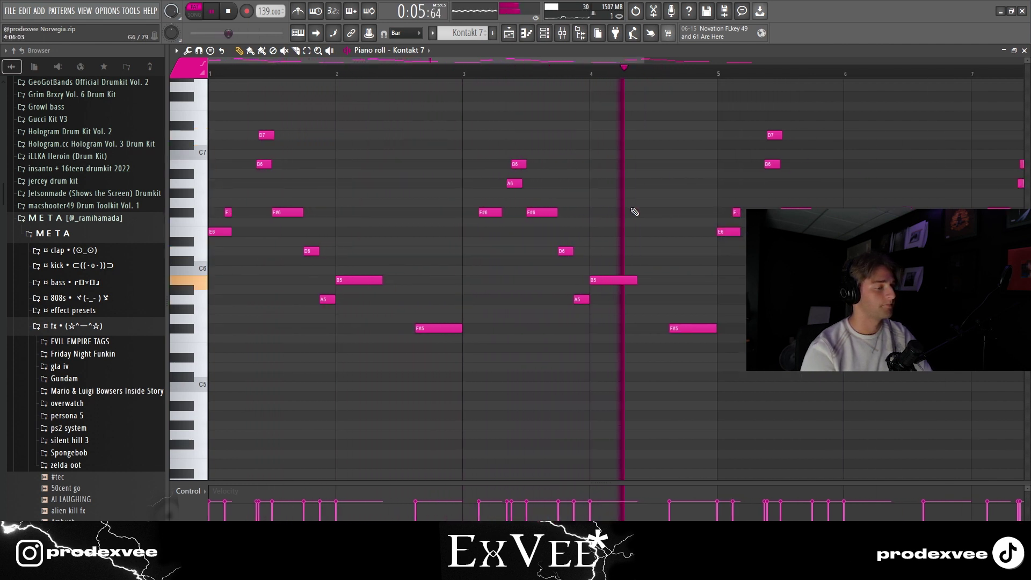
key(space)
drag(462, 74, 217, 81)
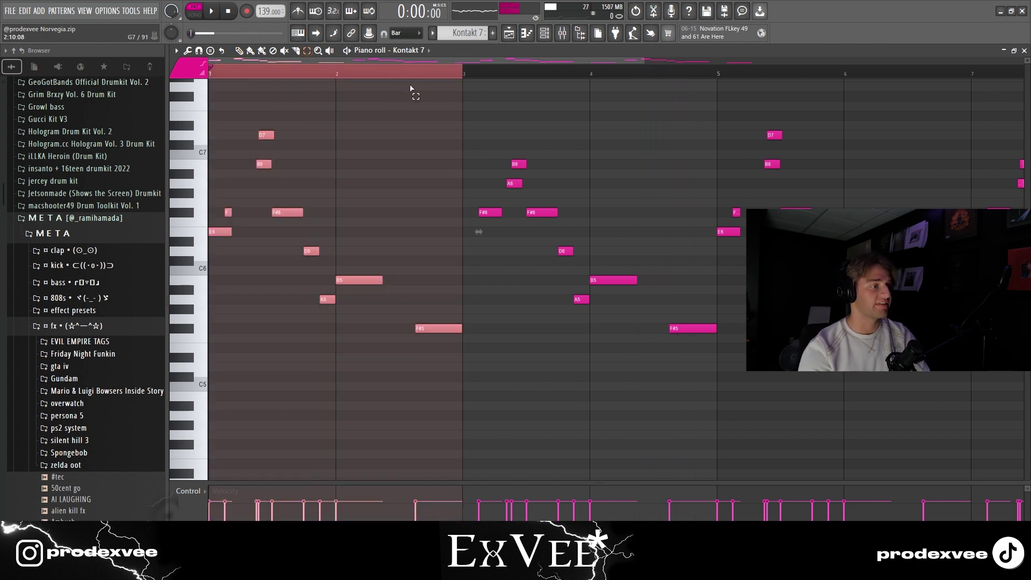
drag(464, 91, 659, 87)
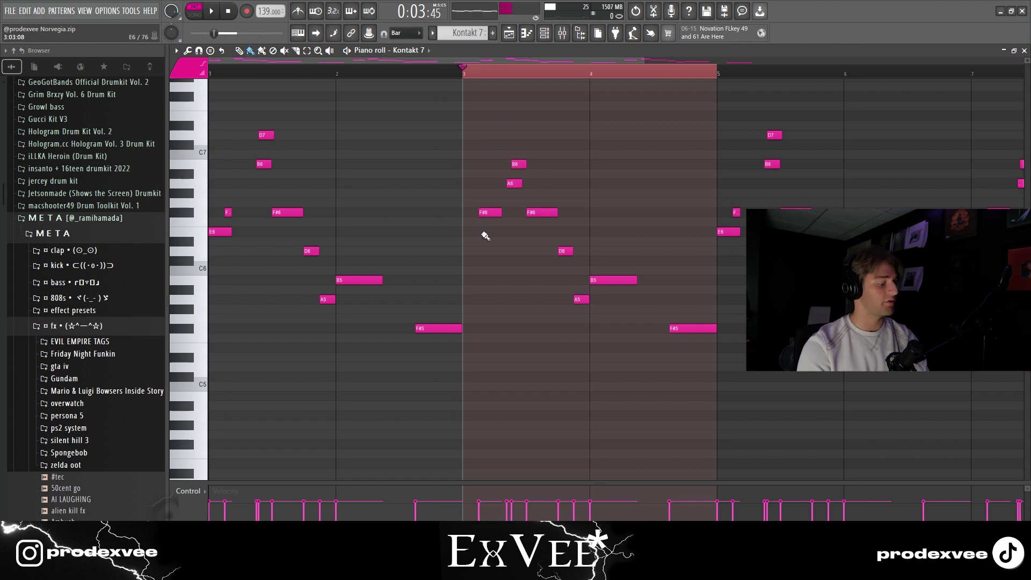
- Open Effectrix on Insert 4 and move its window up to uncover the mixer
key(F6)
key(F9)
click(951, 268)
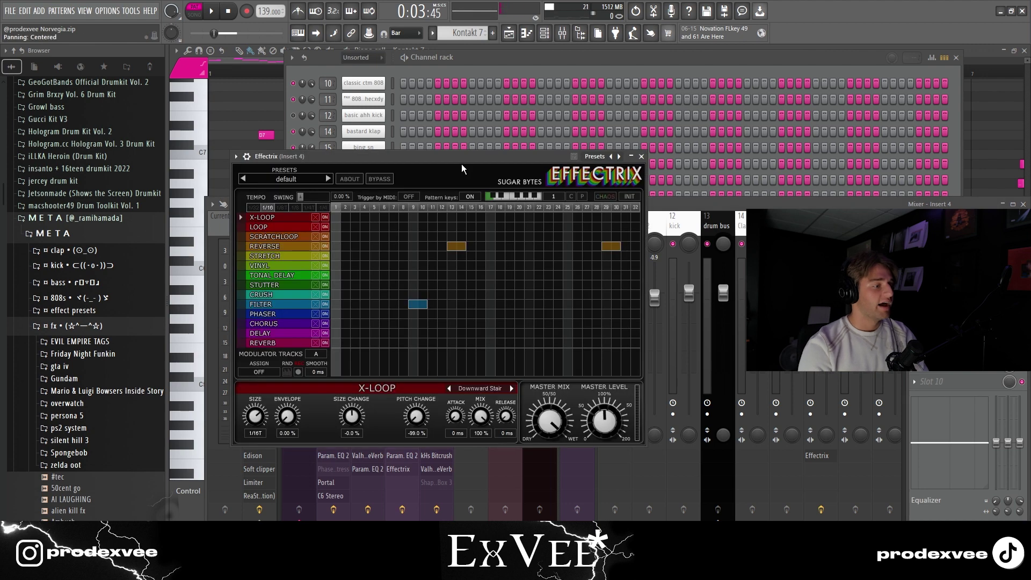
drag(461, 164, 467, 131)
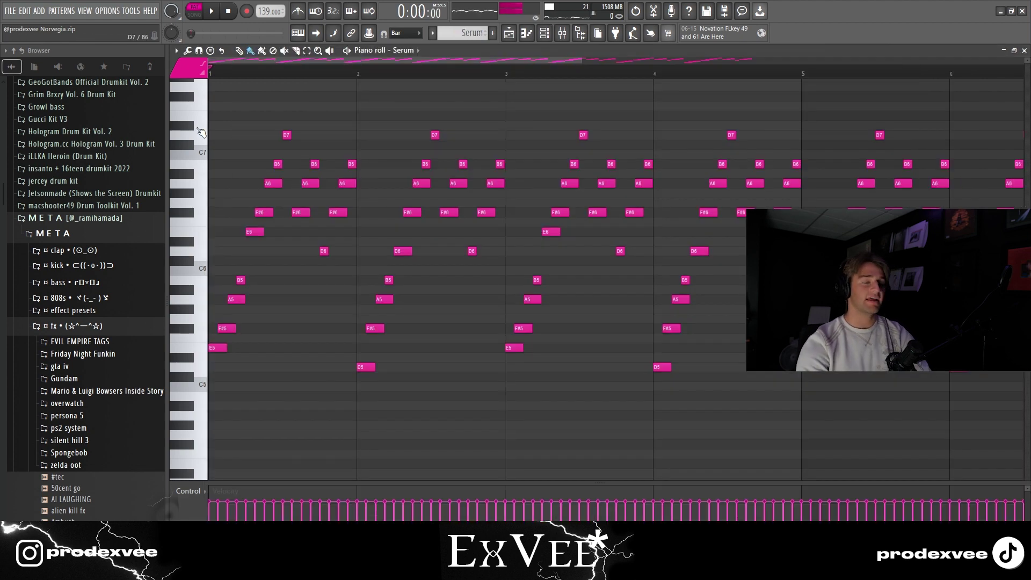
- Select the Serum E5–B5 and E6–B6 notes at bar 1 and play the pattern
scroll(244, 236, down, 1)
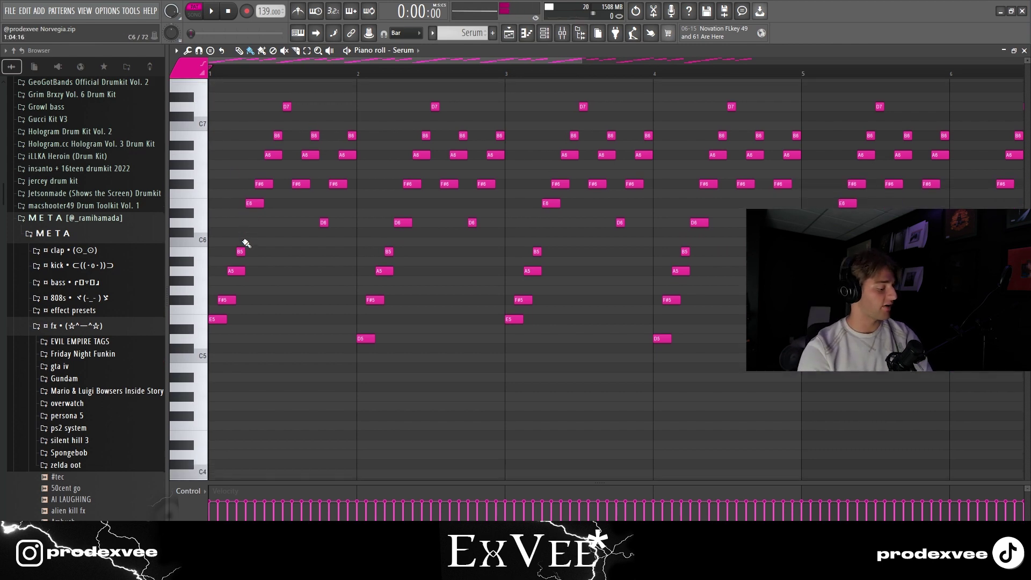
drag(216, 333, 278, 141)
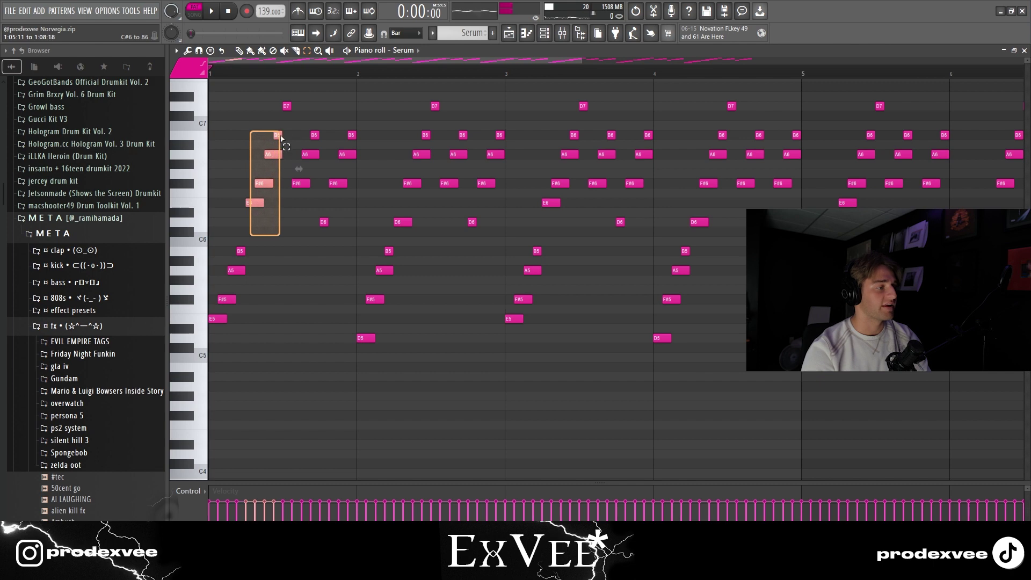
drag(261, 215, 294, 121)
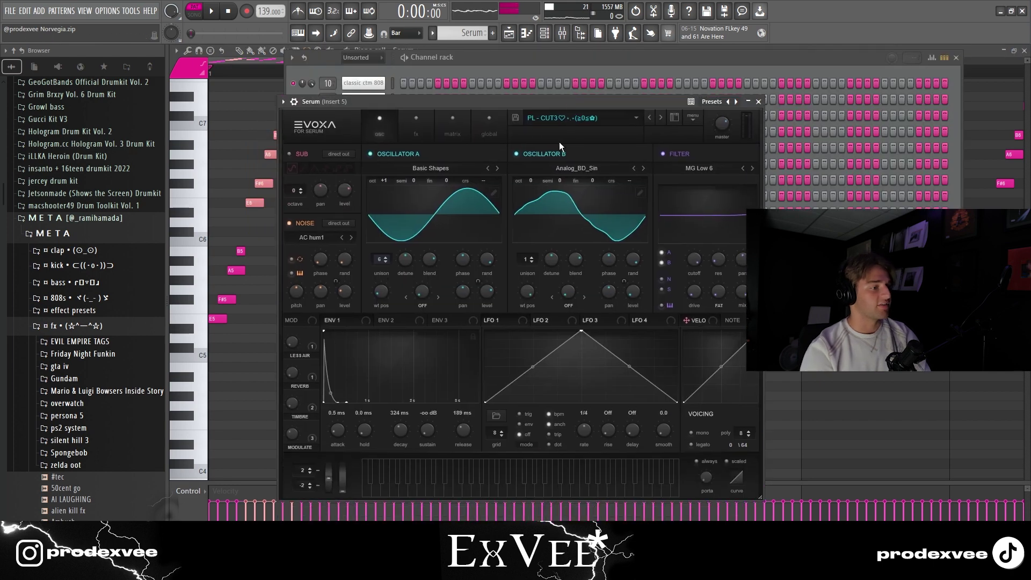
click(253, 75)
scroll(242, 82, up, 2)
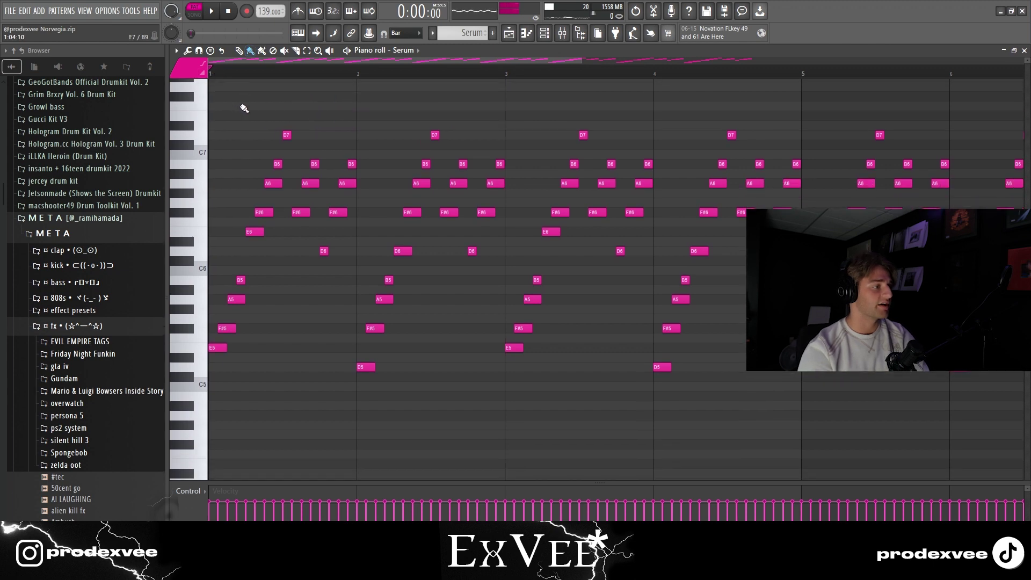
key(space)
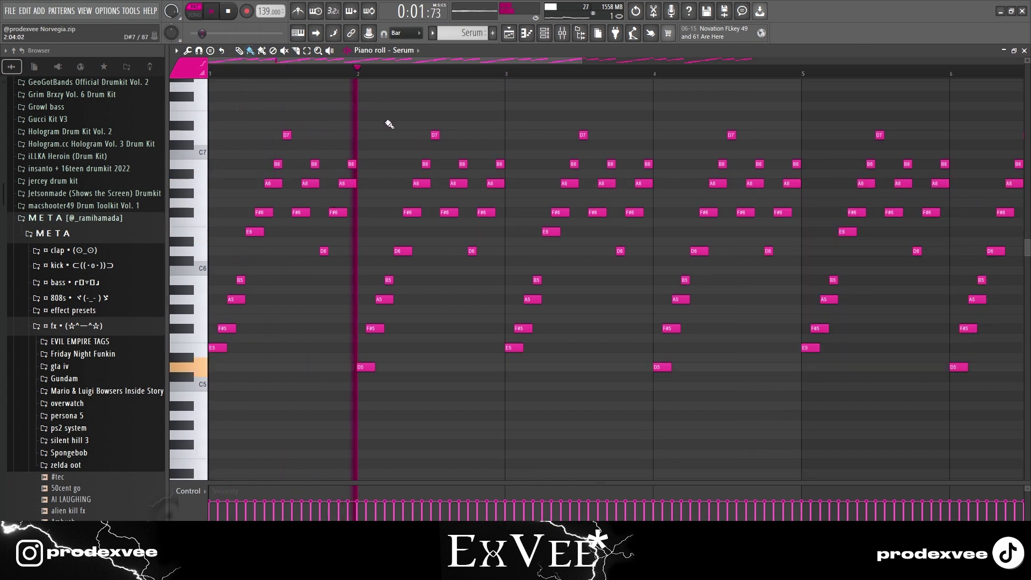
key(space)
- Open and close the kHs Bitcrush and ValhallaVintageVerb effects on Insert 5
key(F9)
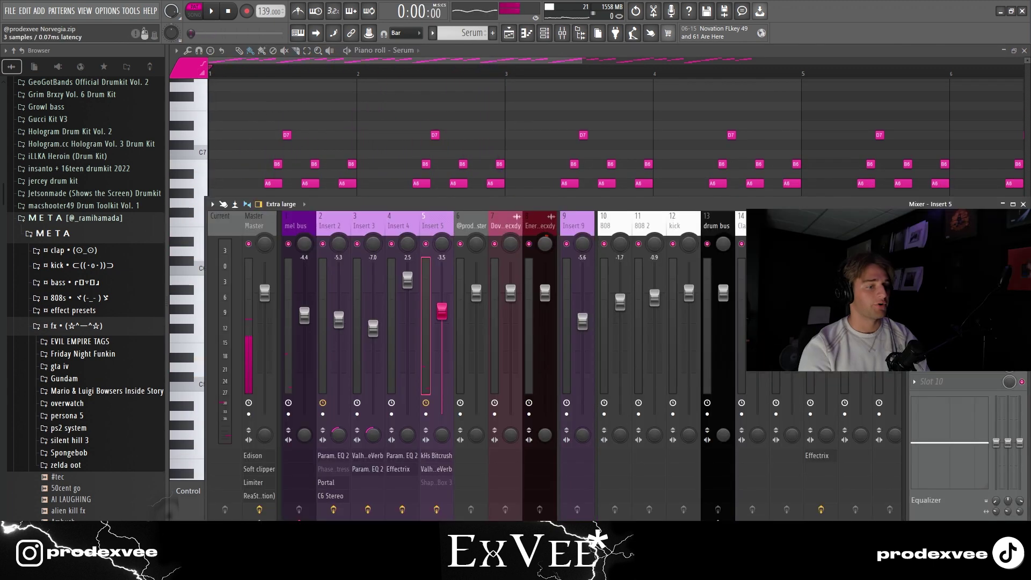
click(435, 455)
drag(298, 158, 378, 106)
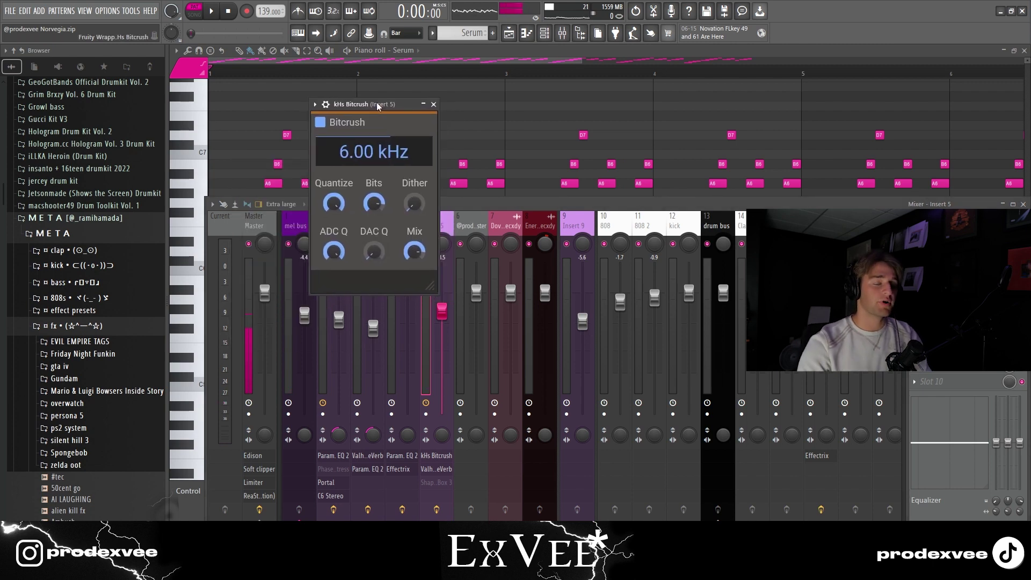
click(433, 104)
click(435, 469)
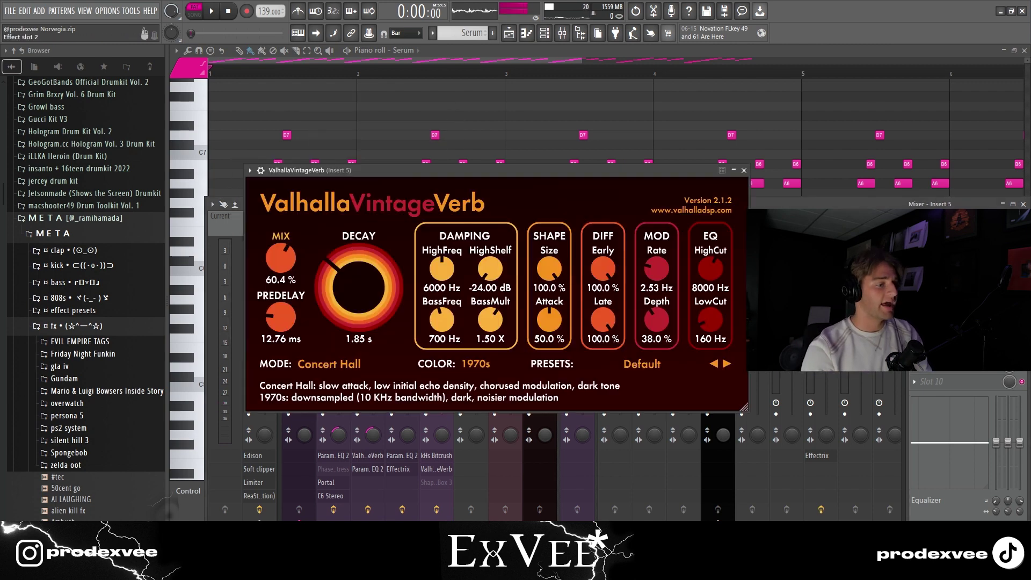
click(745, 170)
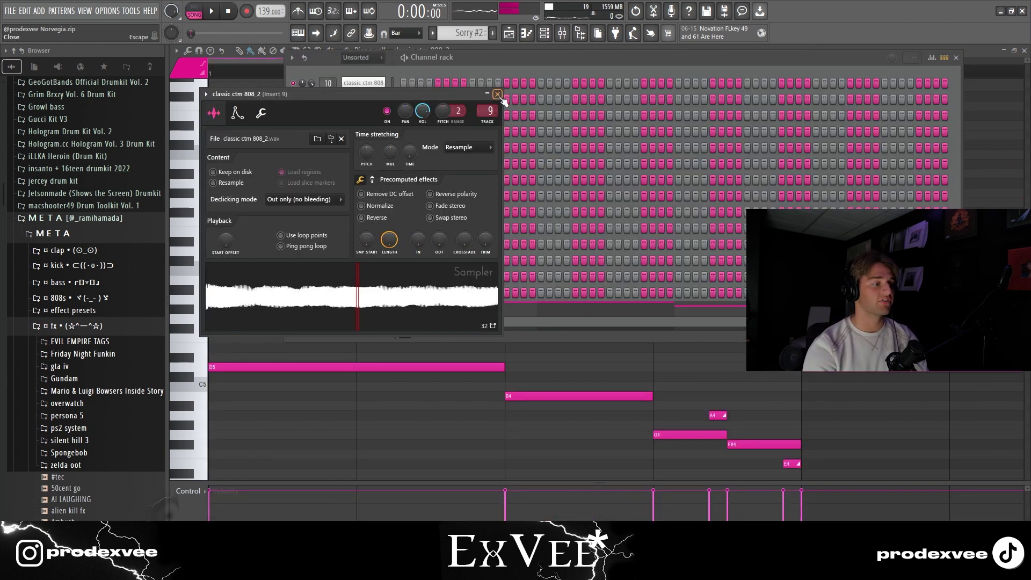
- Close the 808 sampler settings and play the 808 bassline in pattern mode
click(498, 94)
right_click(235, 110)
scroll(487, 232, down, 3)
click(194, 11)
key(space)
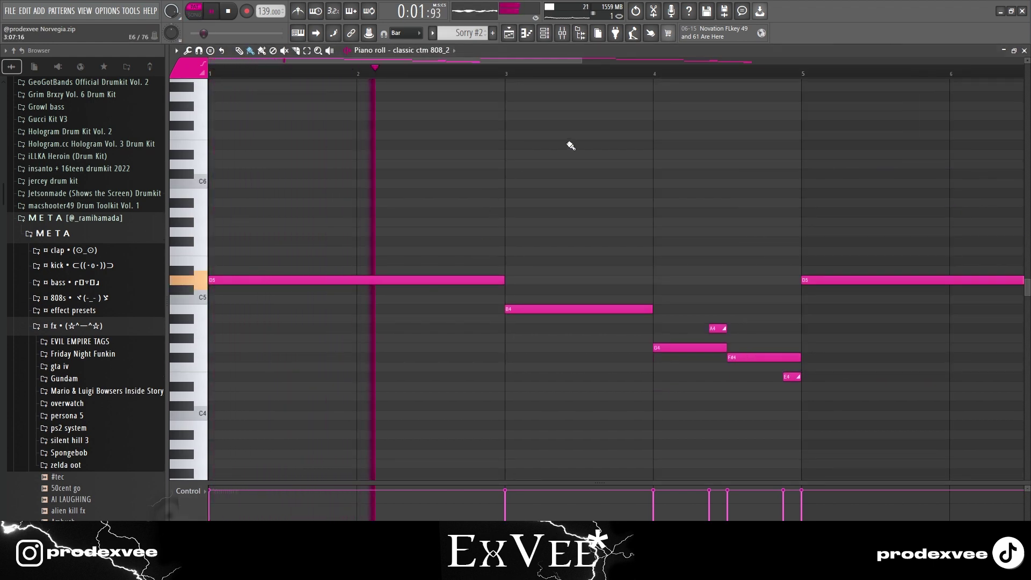
- Switch to the full song arrangement and play it
scroll(698, 241, down, 4)
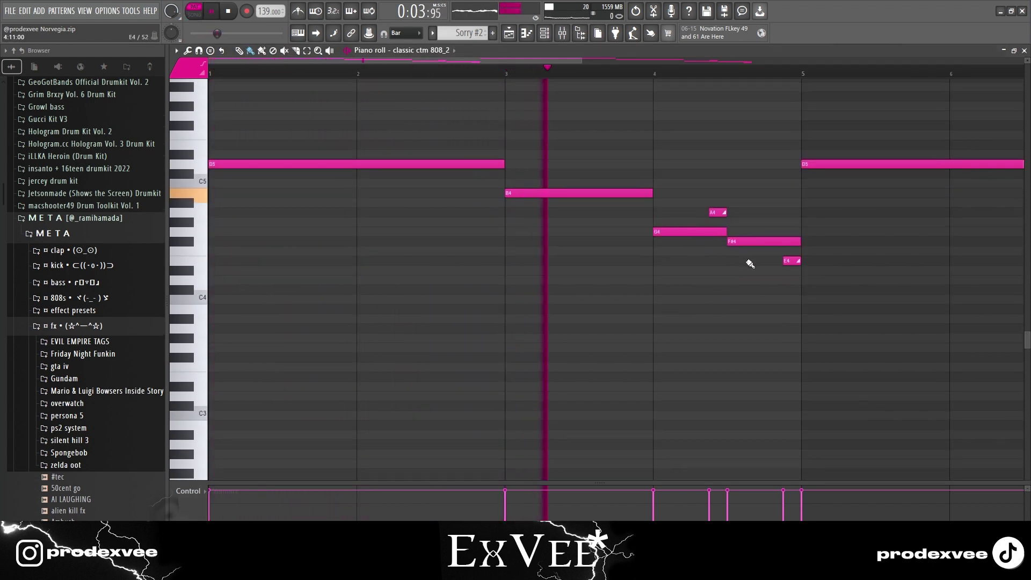
ctrl+scroll(761, 258, up, 3)
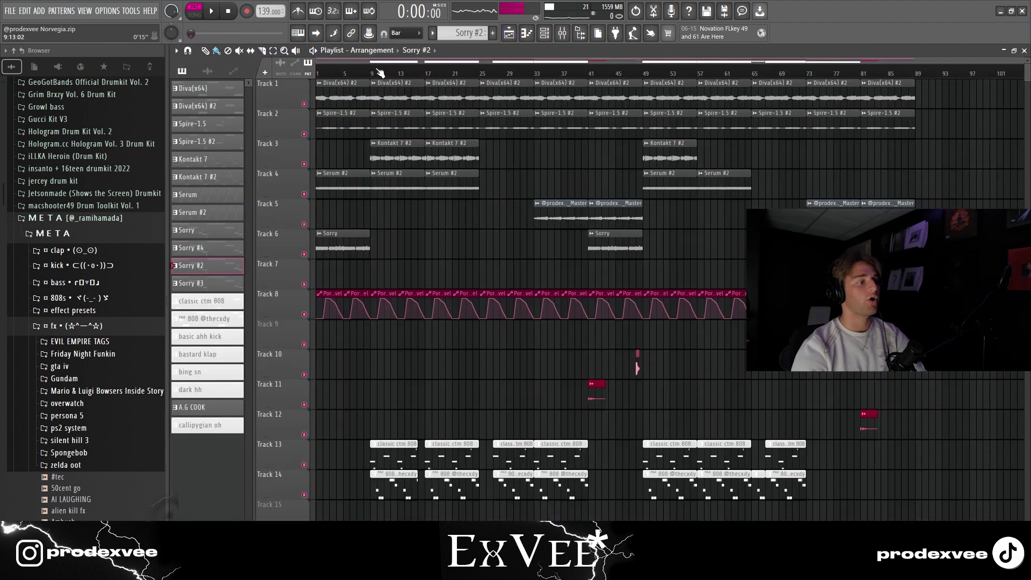
click(365, 73)
key(space)
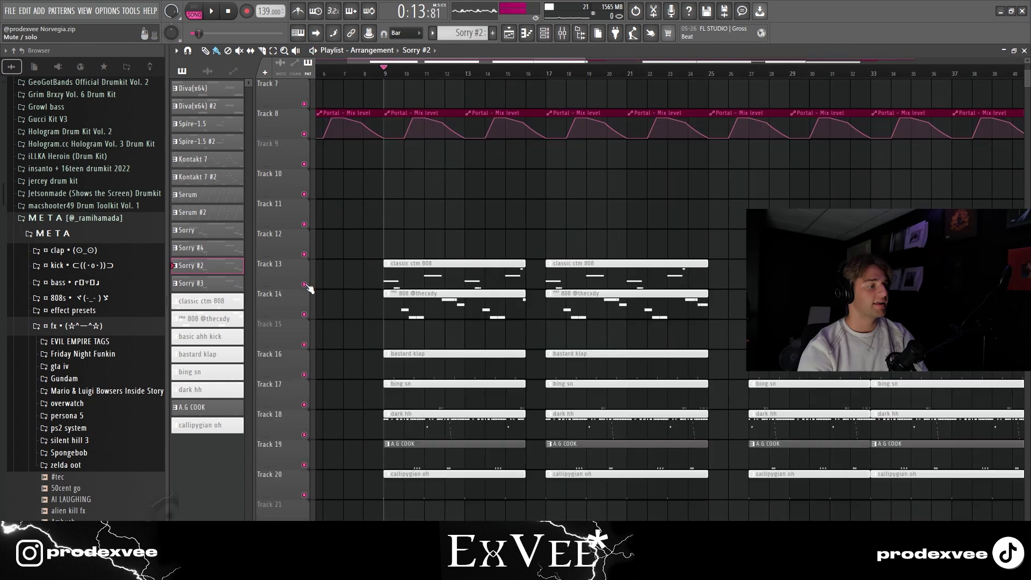
- Open the classic ctm 808 clips on Track 13 and play them in pattern mode
click(391, 264)
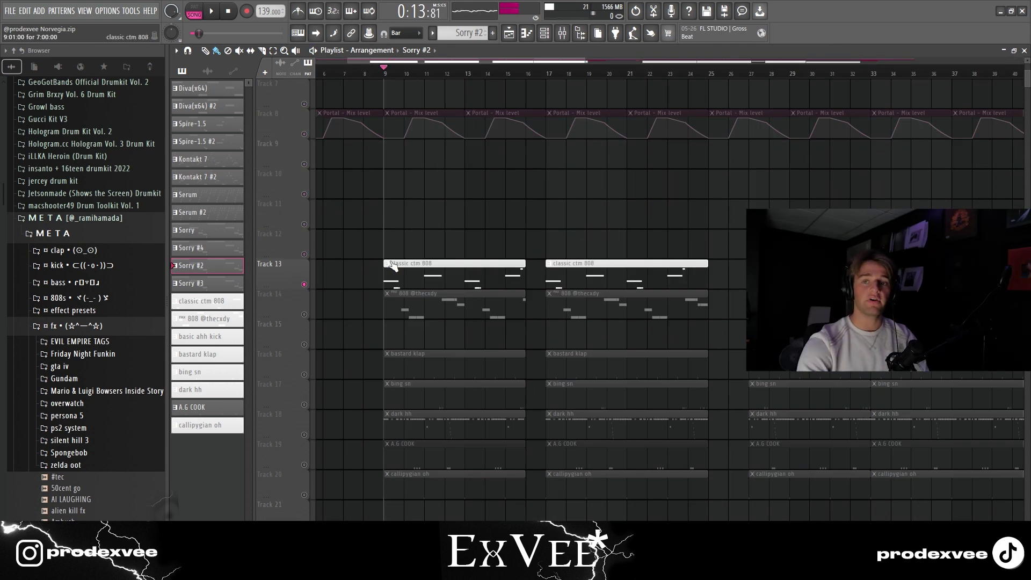
double_click(392, 265)
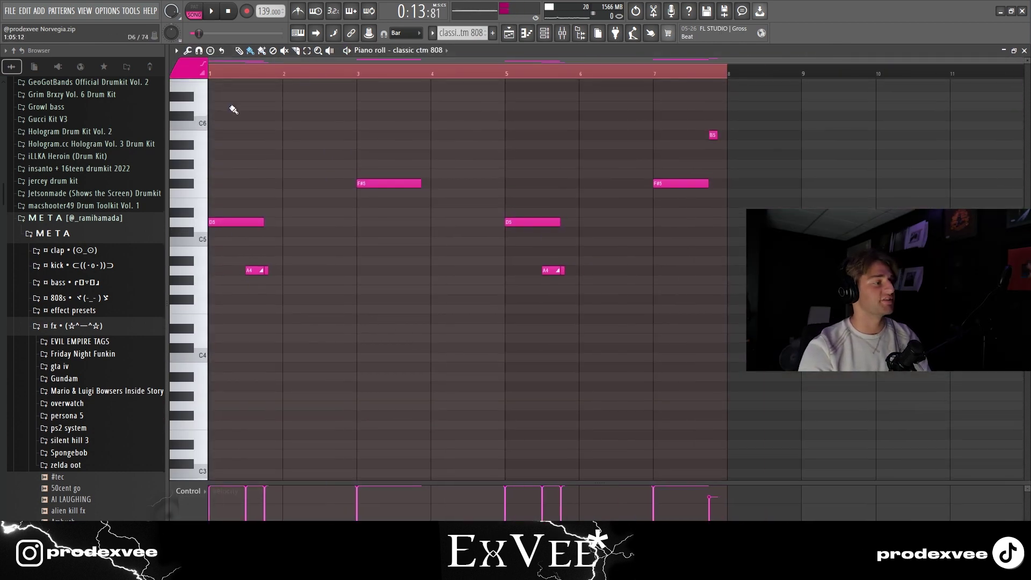
key(l)
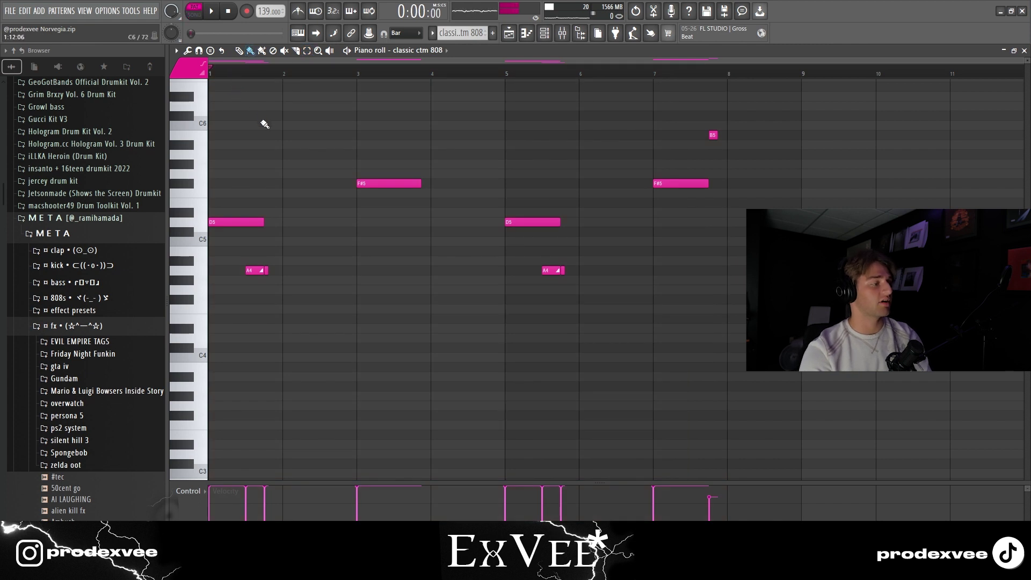
key(space)
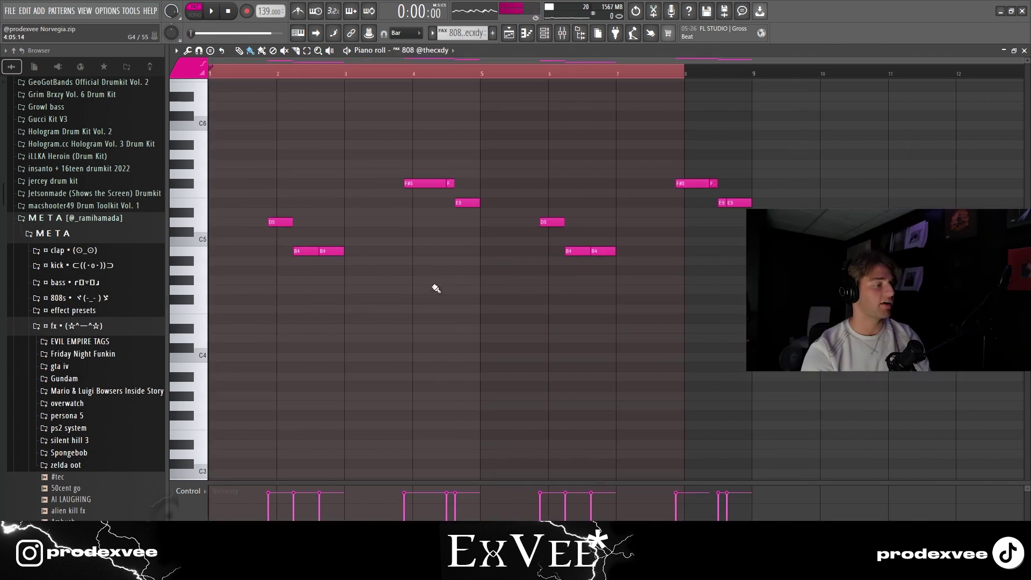
- Clear the bar 1–8 loop and replay the 808 pattern from bar 2
click(351, 74)
click(280, 74)
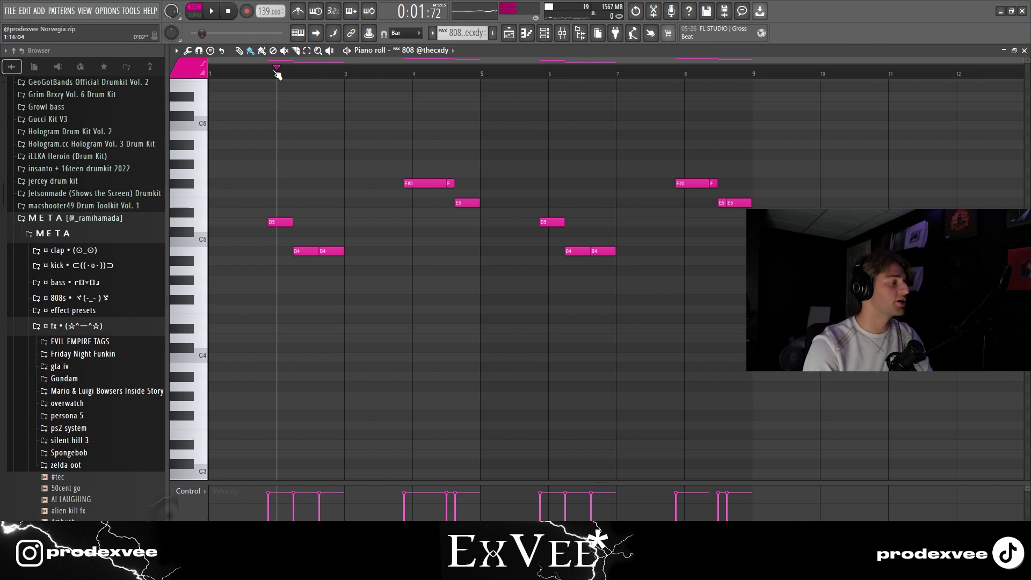
key(space)
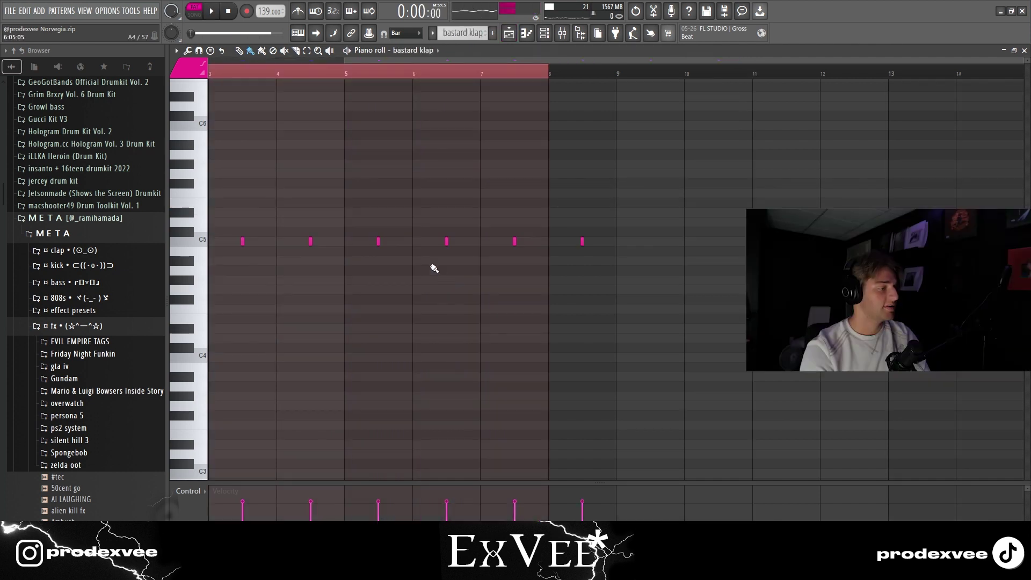
scroll(434, 268, left, 3)
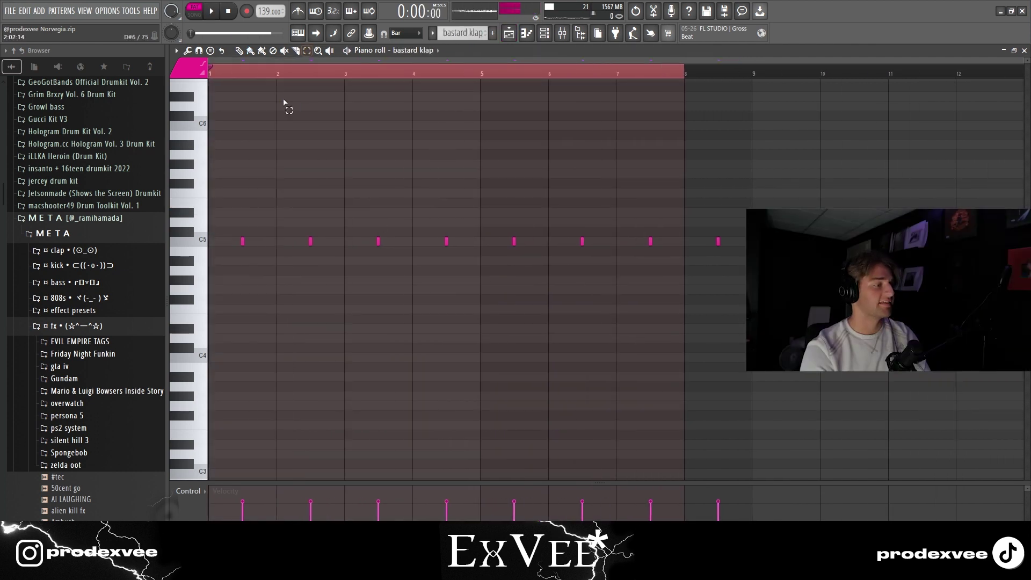
- Play the bastard klap pattern from bar 1
ctrl+click(275, 74)
key(space)
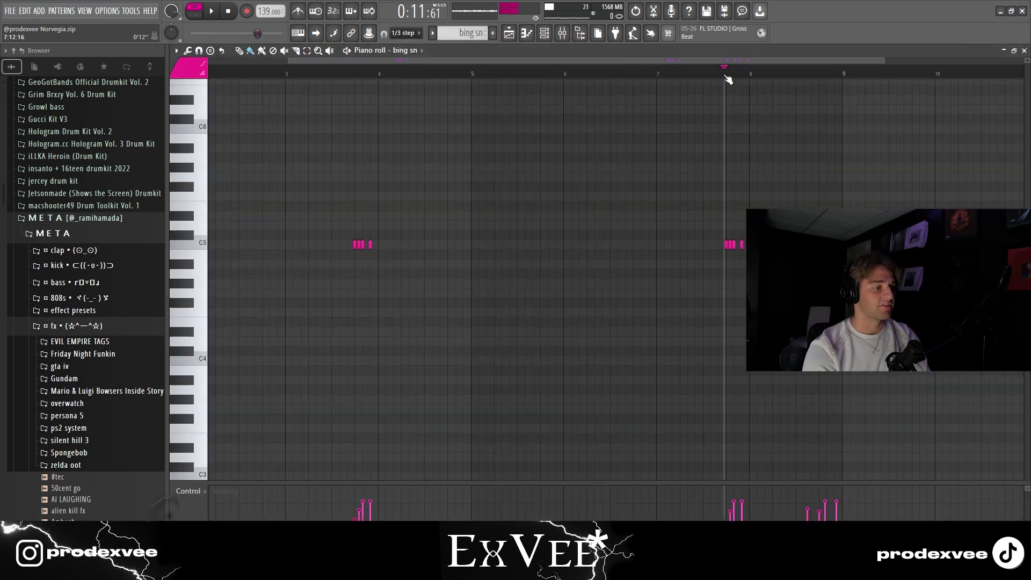
scroll(728, 80, up, 6)
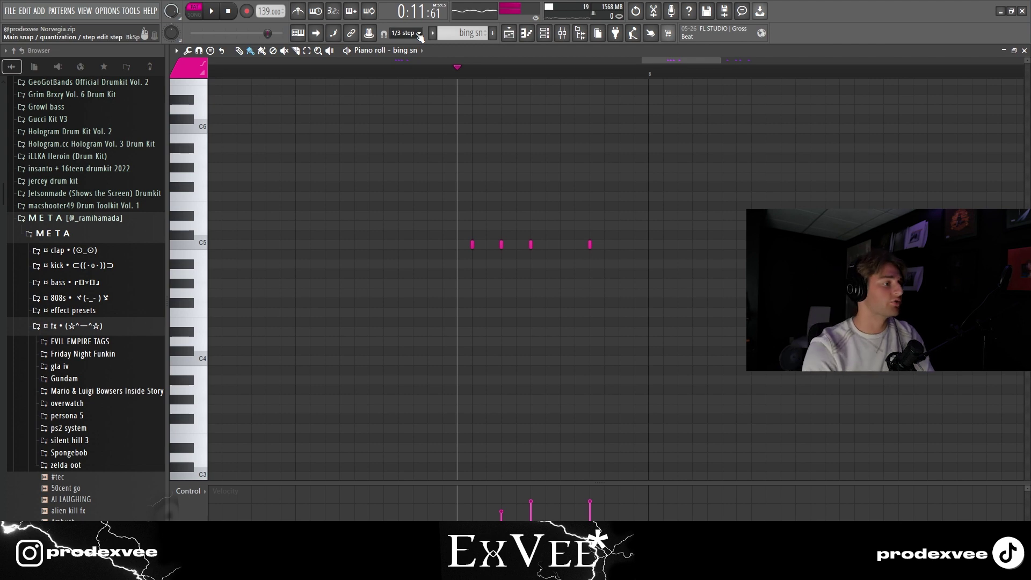
scroll(403, 74, down, 4)
- Play the bing sn pattern, then return to the Playlist and open the dark hh pattern
key(space)
scroll(716, 219, up, 3)
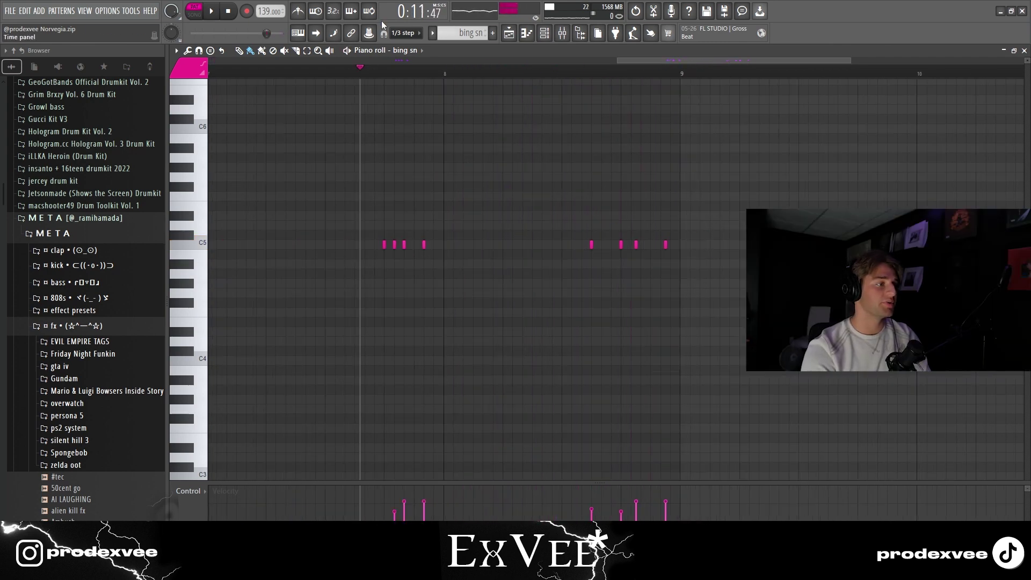
scroll(401, 33, down, 1)
scroll(686, 233, up, 1)
key(F5)
double_click(427, 334)
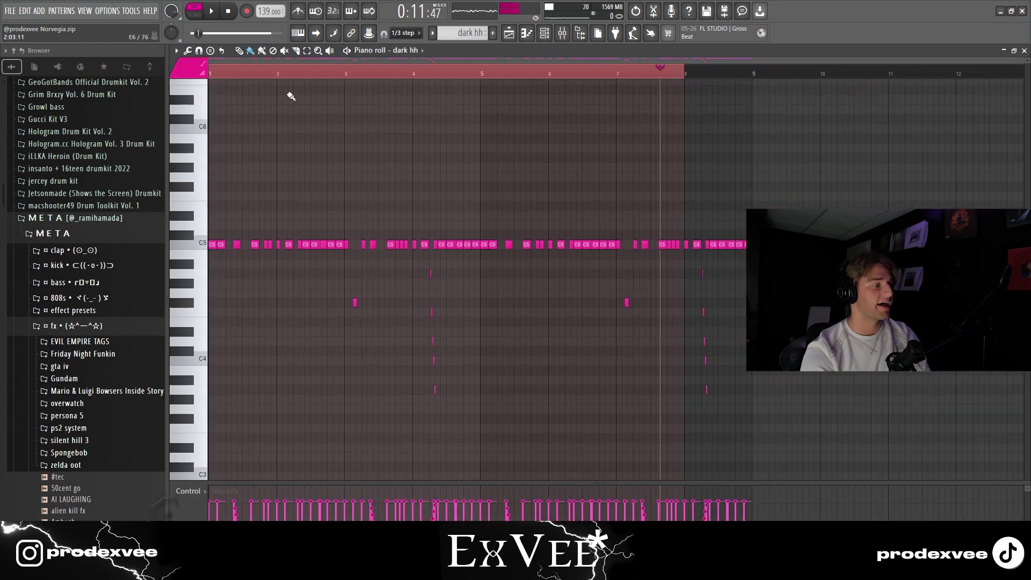
- Play dark hh from bar 1, then play the A.G COOK pattern from bar 2 twice
key(space)
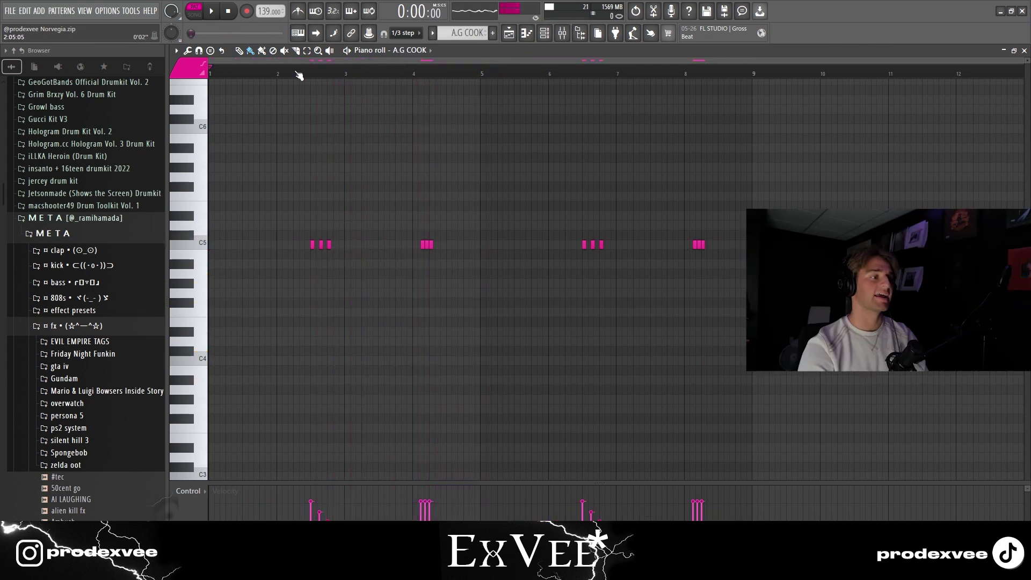
click(278, 76)
key(space)
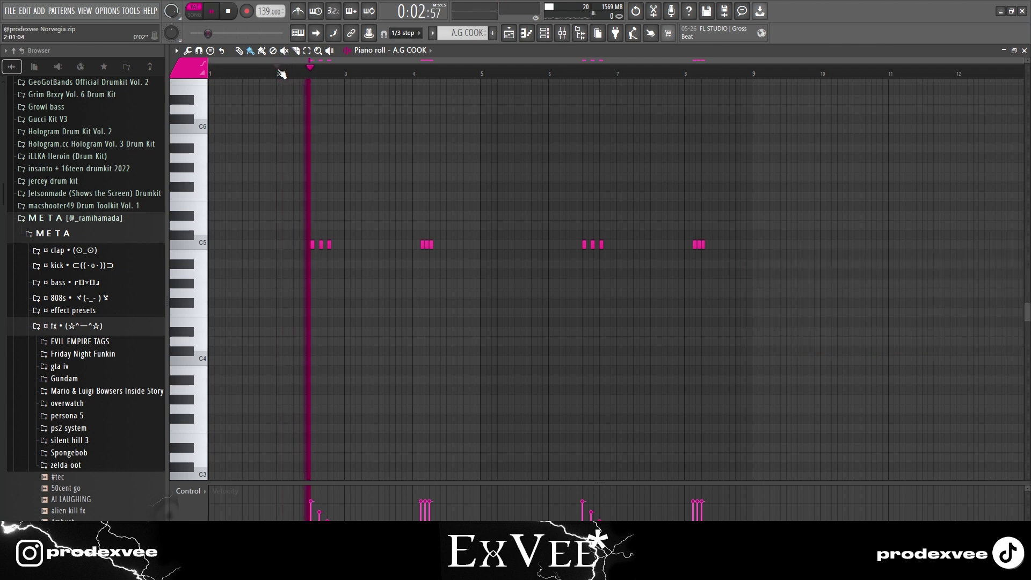
key(space)
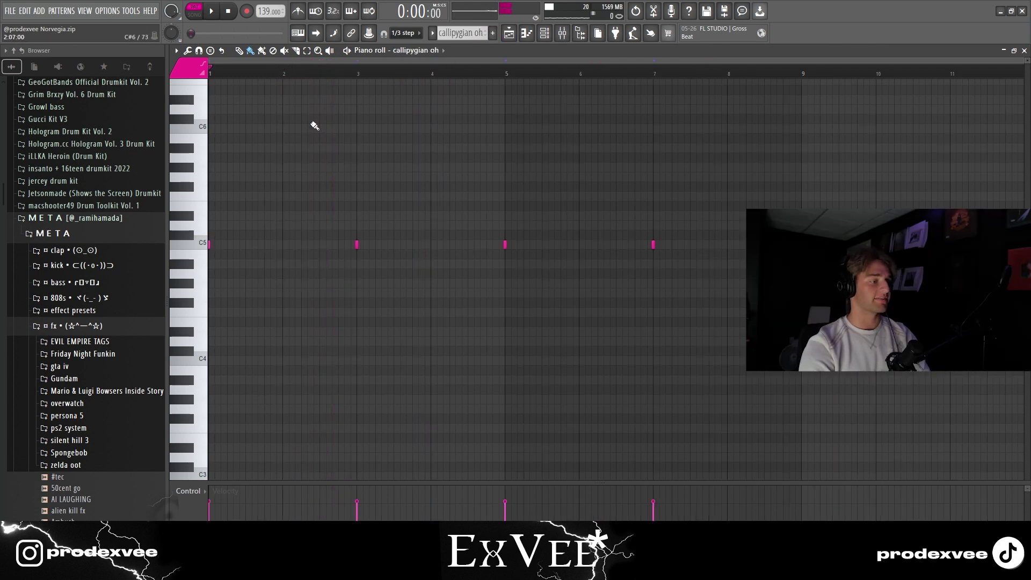
key(space)
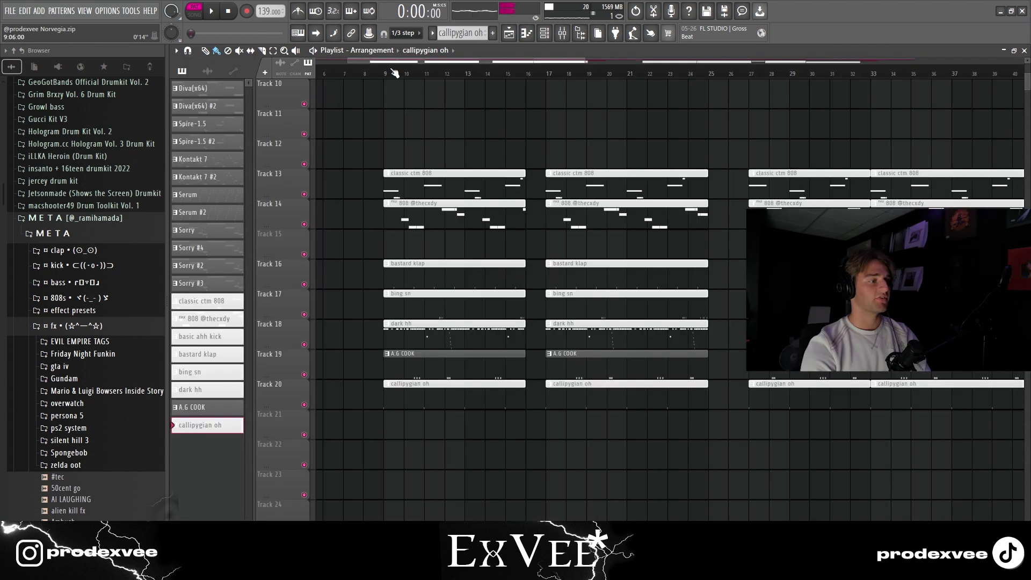
- Play the drum section of the arrangement while zooming the Playlist in and out
key(space)
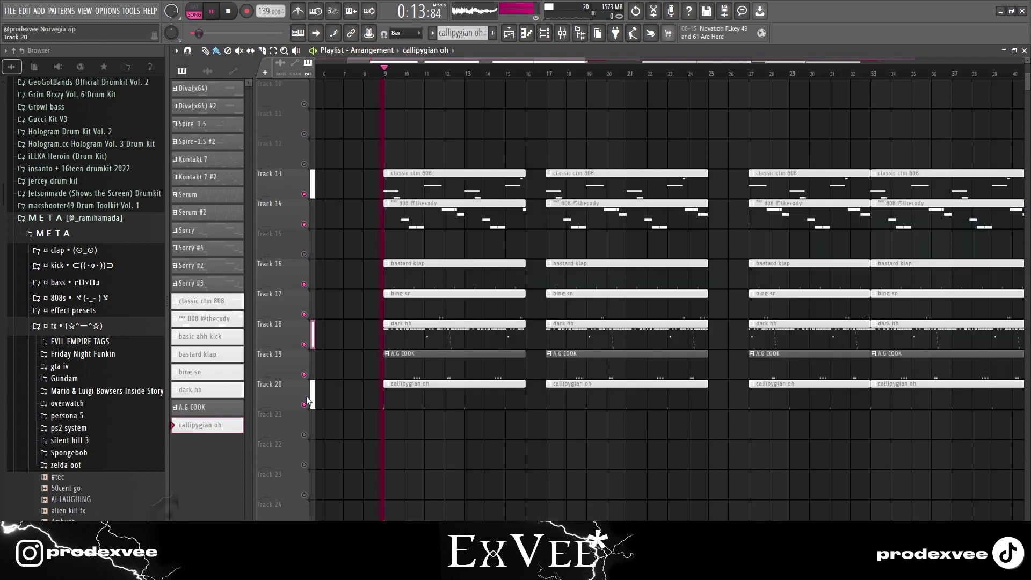
scroll(442, 344, up, 4)
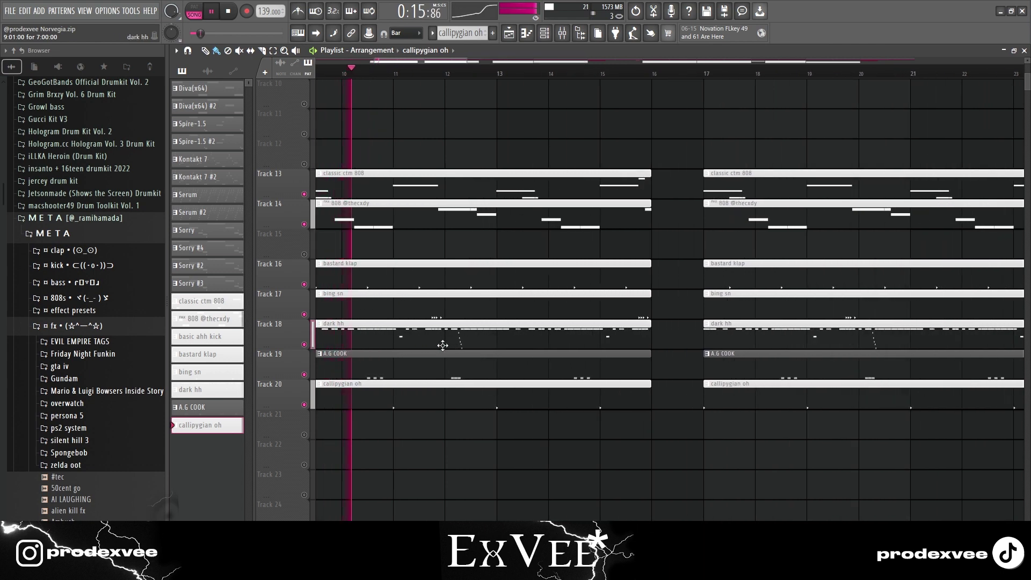
scroll(441, 345, down, 5)
scroll(416, 330, up, 3)
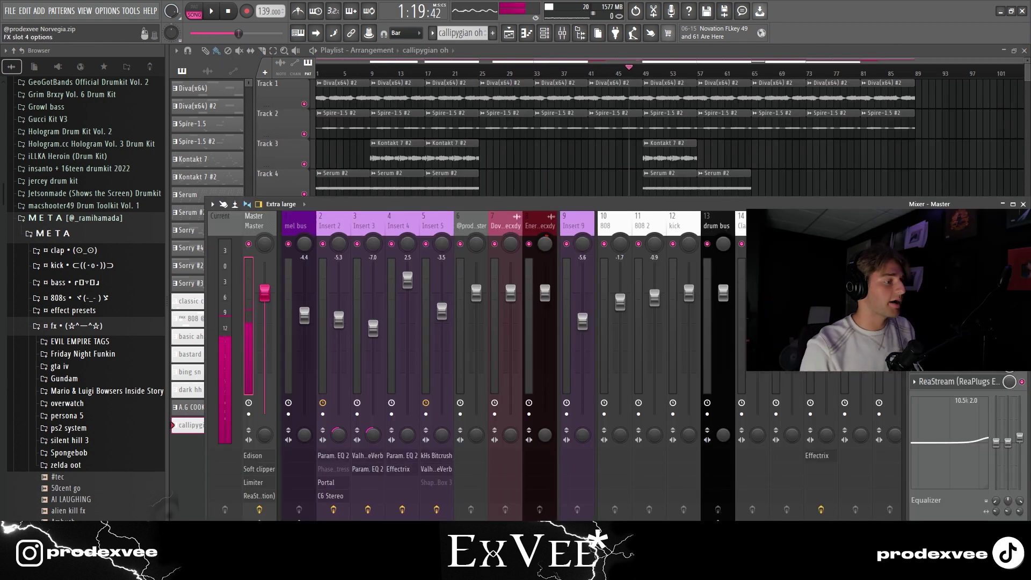
- Glance at the Energy SFX insert, then open the Master's Fruity soft clipper and Fruity Limiter
click(530, 226)
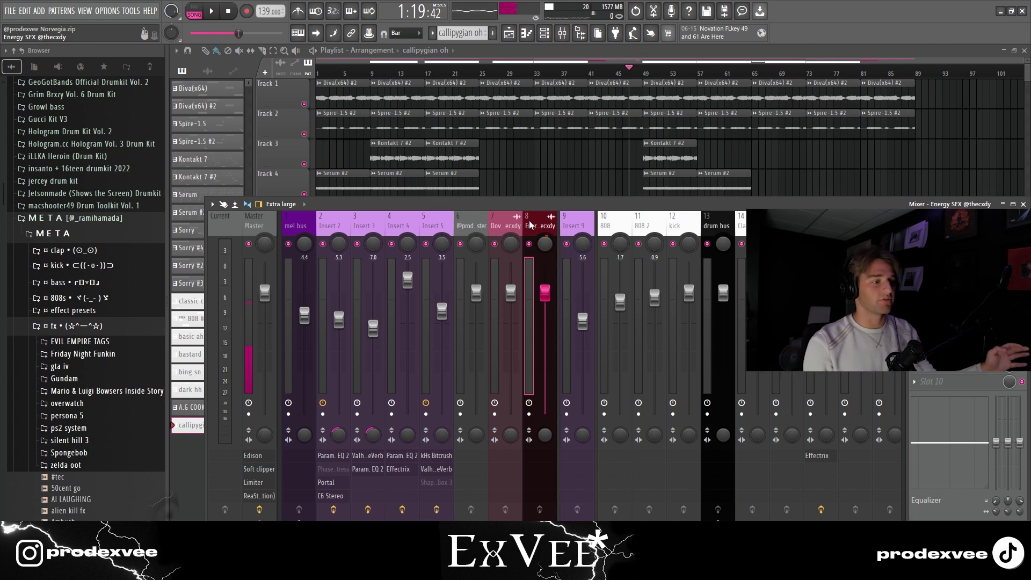
click(254, 228)
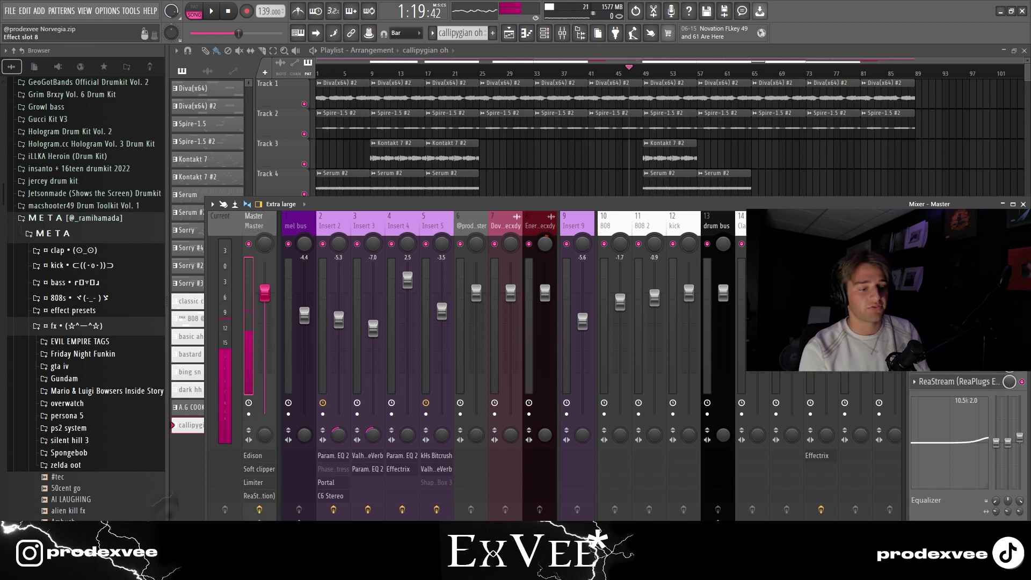
click(959, 352)
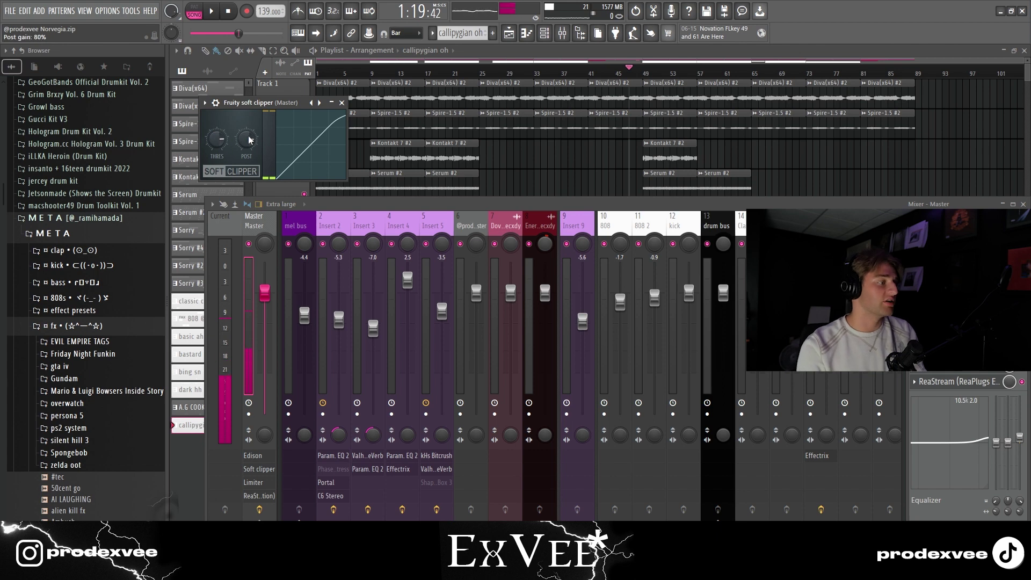
click(970, 365)
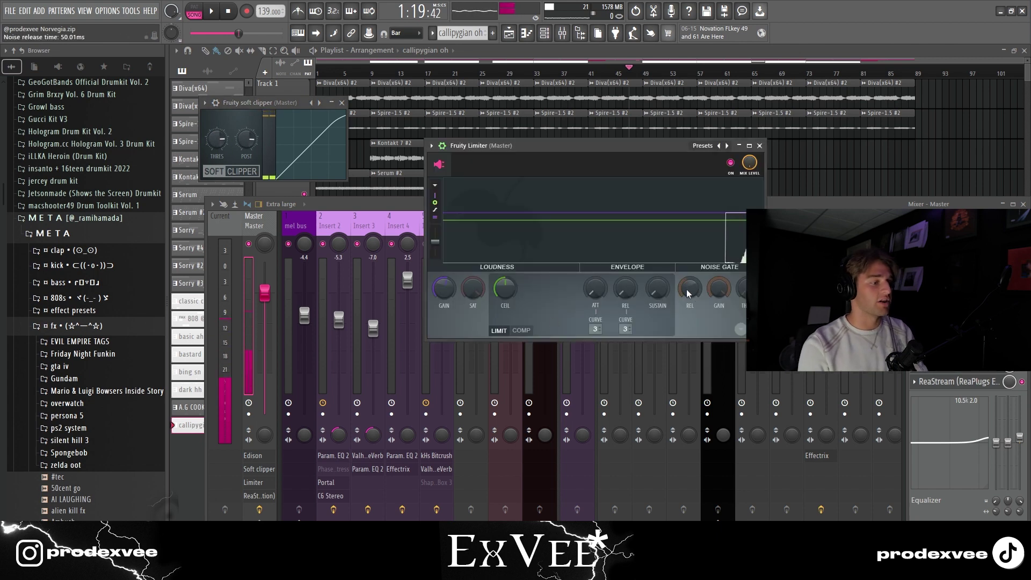